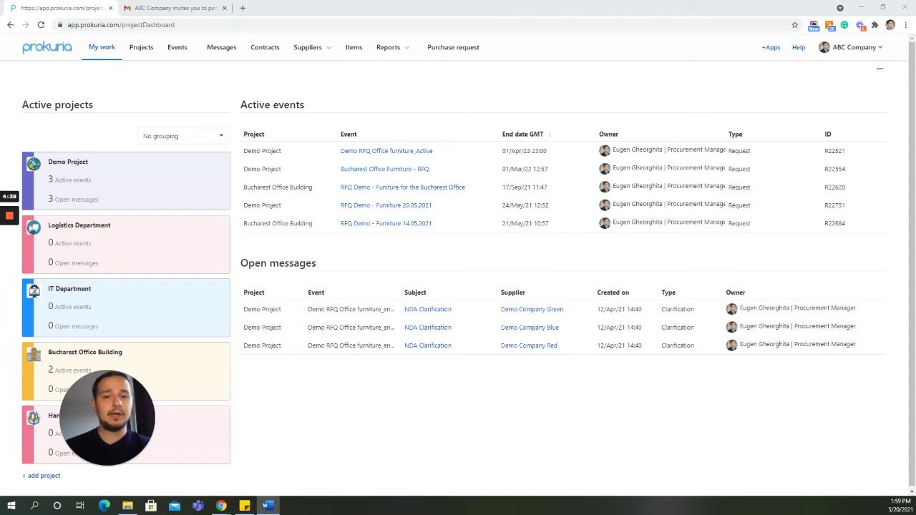
# Switch to the Gmail invitation, review the request details and open the "RFQ Demo - Furniture 20.05.2021" link
pyautogui.click(184, 10)
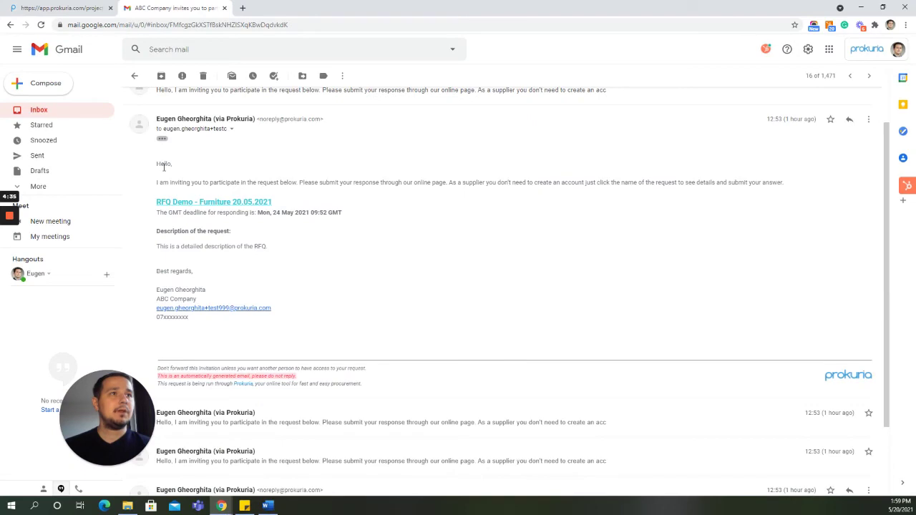
pyautogui.moveTo(174, 173); pyautogui.dragTo(238, 184)
pyautogui.click(238, 183)
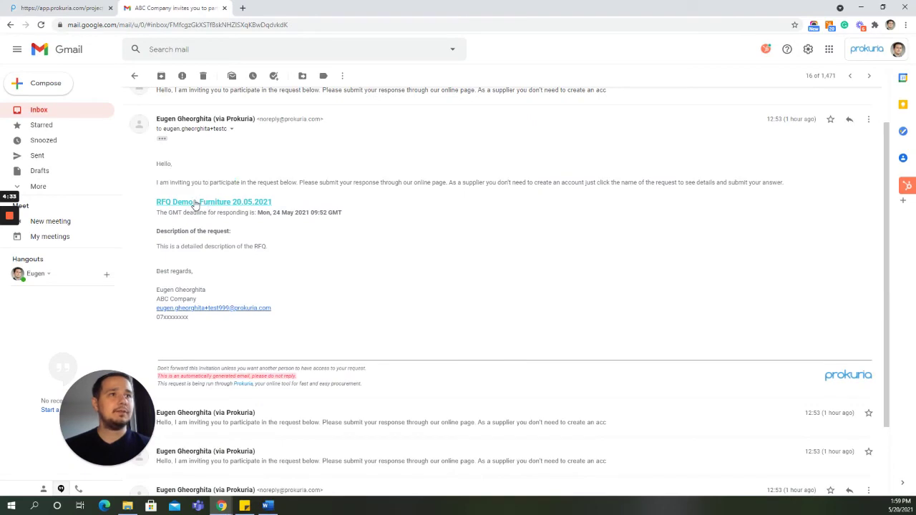
pyautogui.moveTo(163, 232); pyautogui.dragTo(267, 262)
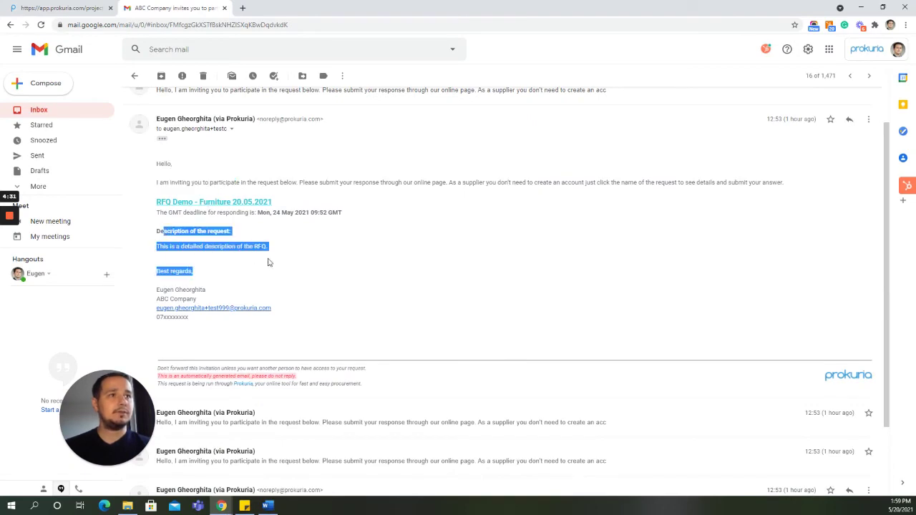
pyautogui.click(269, 263)
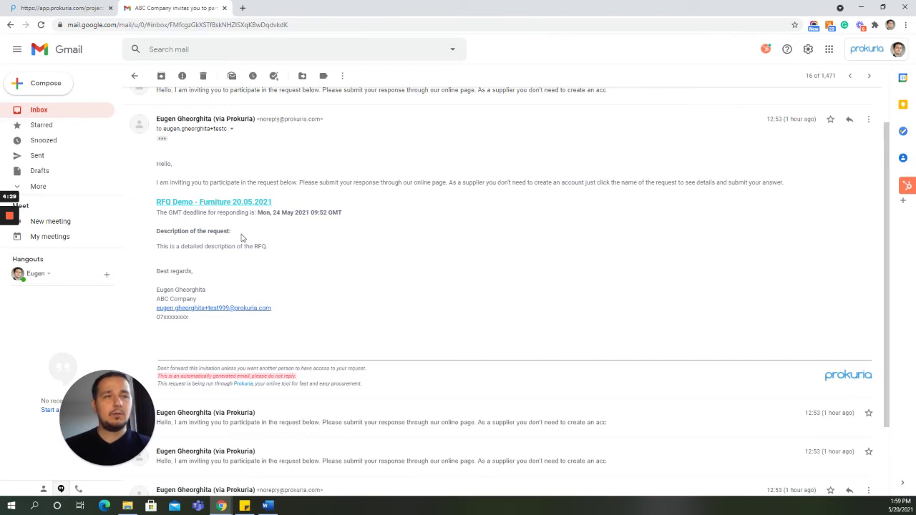
pyautogui.click(205, 208)
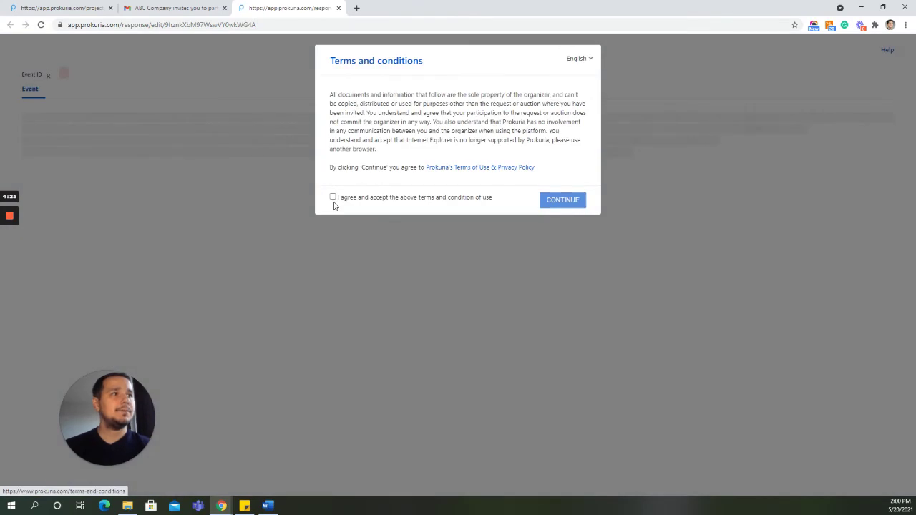
# Accept the terms and conditions of use and confirm participation in the RFQ event
pyautogui.click(332, 197)
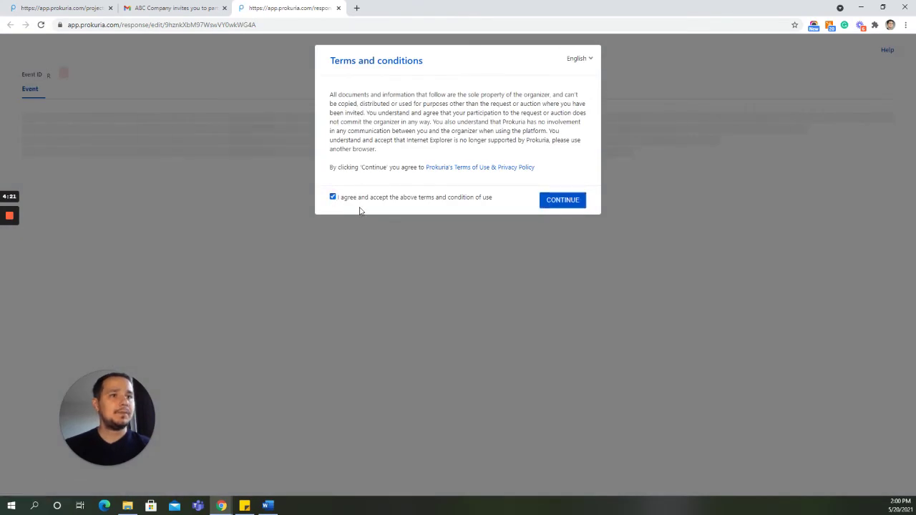
pyautogui.click(562, 200)
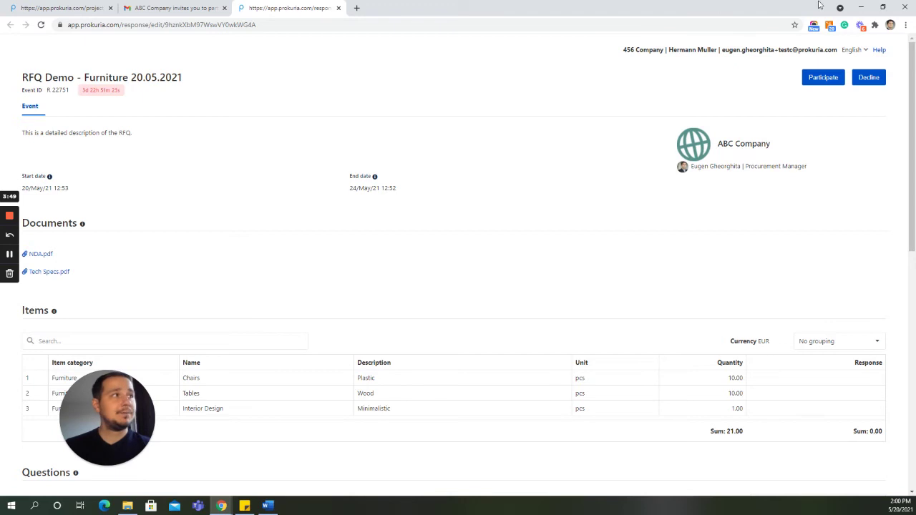
pyautogui.click(821, 78)
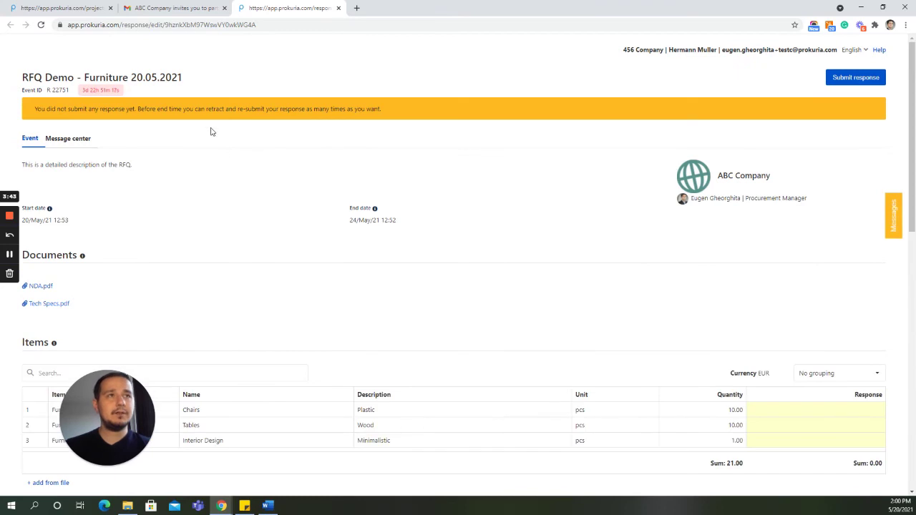
# Review the event's title and description and download the attached NDA.pdf
pyautogui.moveTo(22, 76); pyautogui.dragTo(179, 77)
pyautogui.click(127, 159)
pyautogui.moveTo(46, 164); pyautogui.dragTo(148, 174)
pyautogui.click(137, 158)
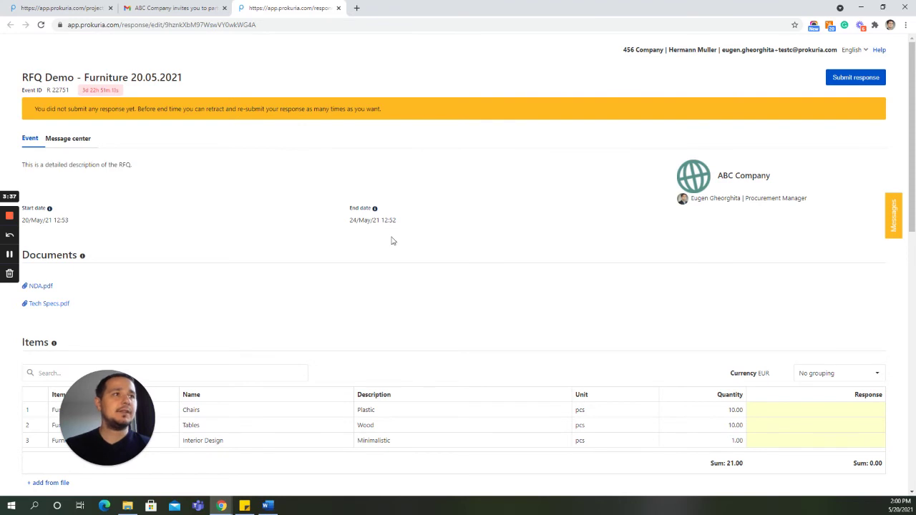
pyautogui.scroll(-1, 43, 301)
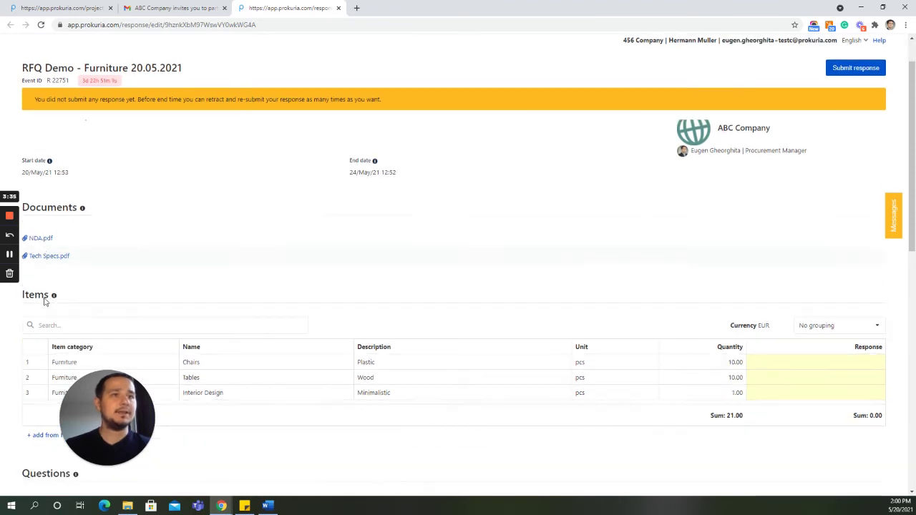
pyautogui.click(46, 242)
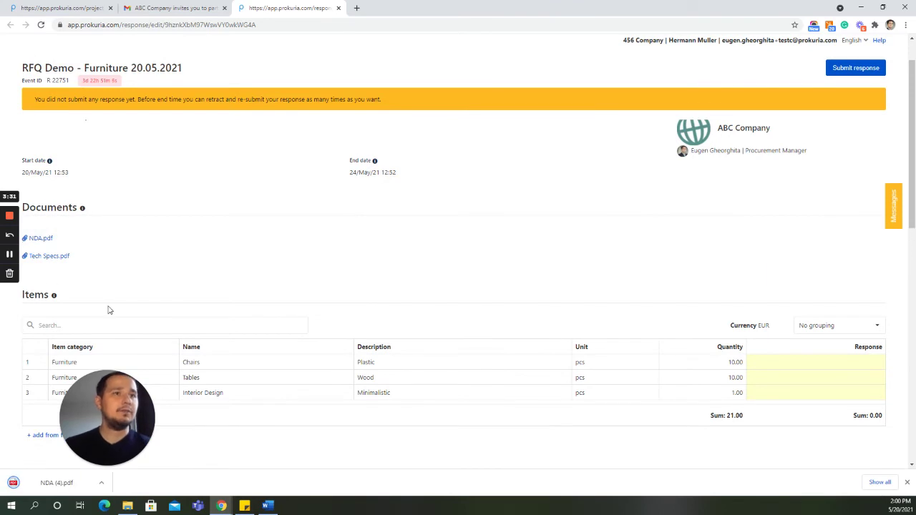
# Start adding the item responses from a file and download the existing records as a spreadsheet
pyautogui.scroll(-1, 109, 310)
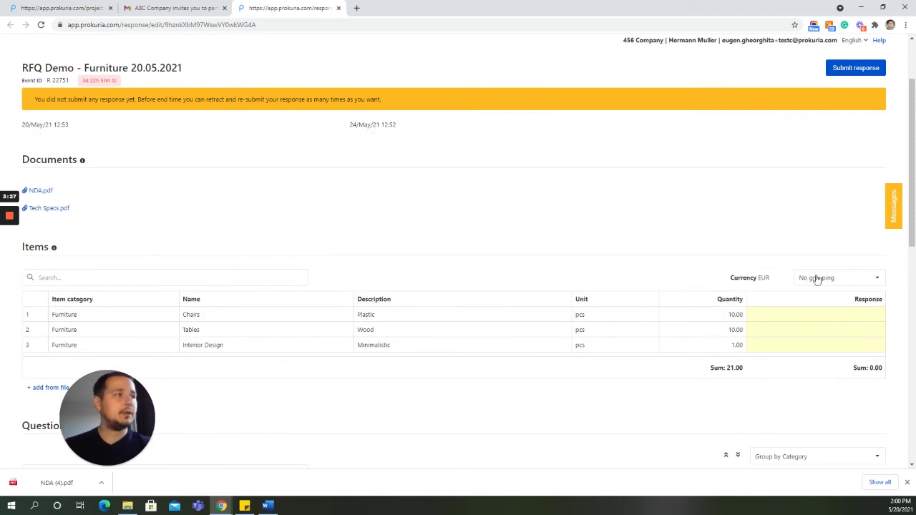
pyautogui.click(826, 316)
pyautogui.scroll(-2, 632, 226)
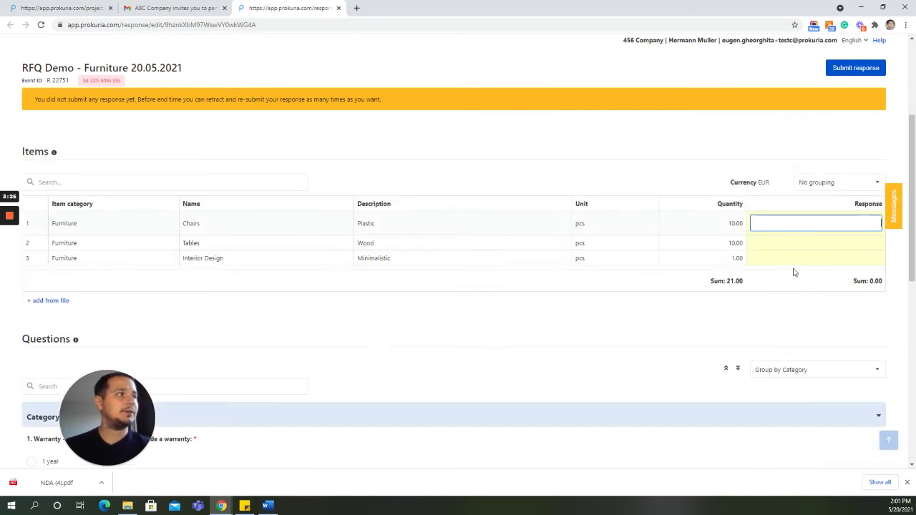
pyautogui.click(50, 302)
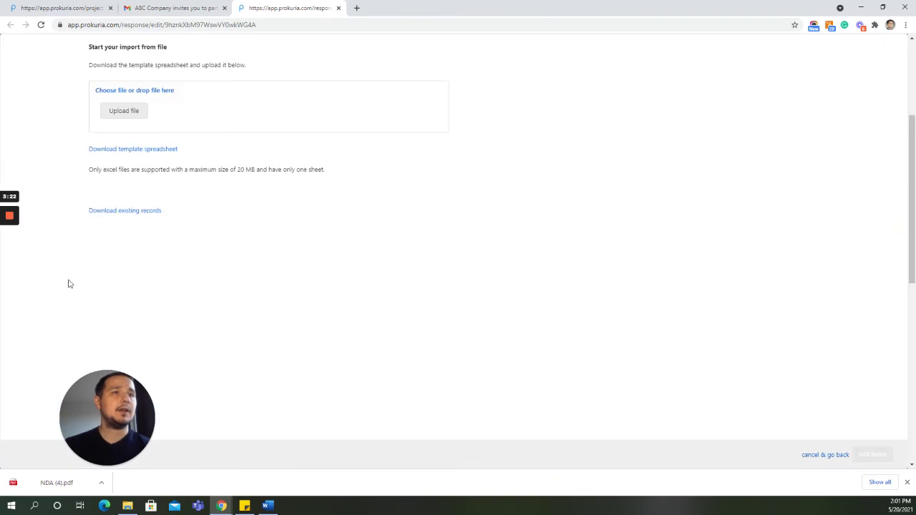
pyautogui.click(137, 215)
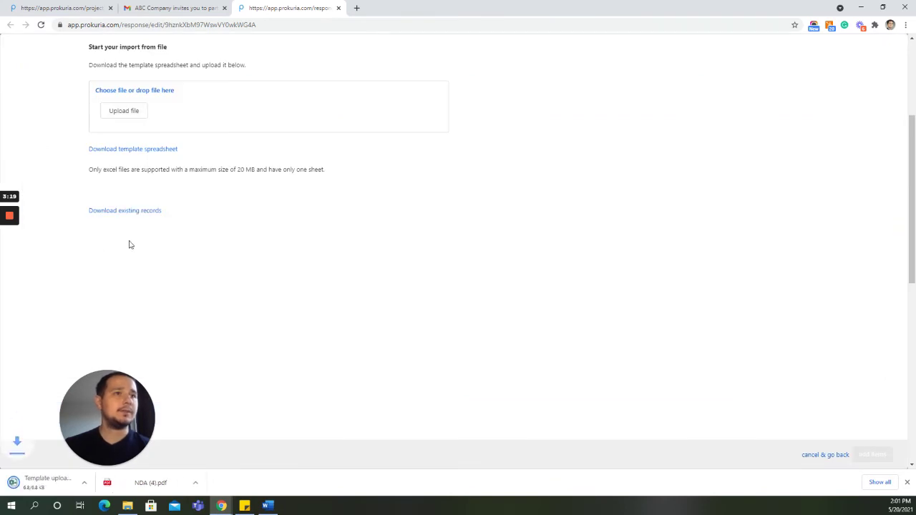
# In the downloaded Excel file, enable editing, enter responses of 100 for Chairs, 200 for Tables and 300 for Interior Design, then save and close it
pyautogui.click(62, 484)
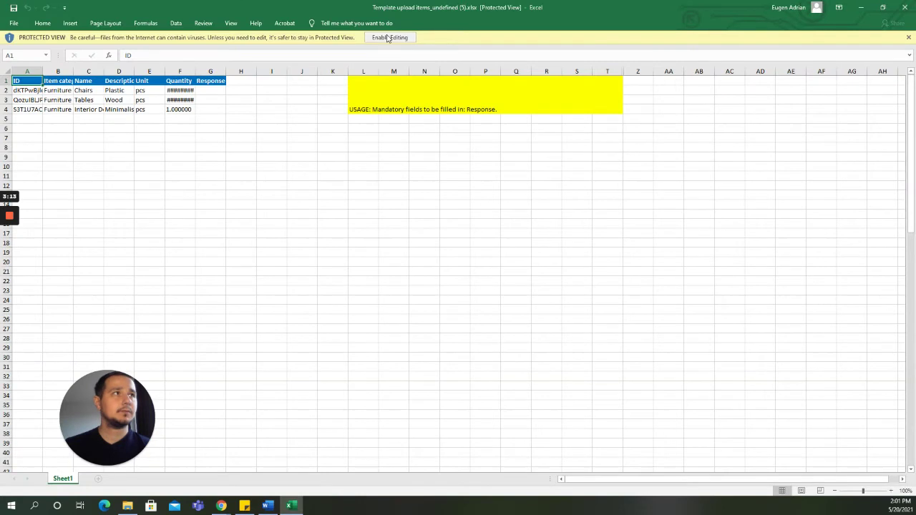
pyautogui.click(386, 35)
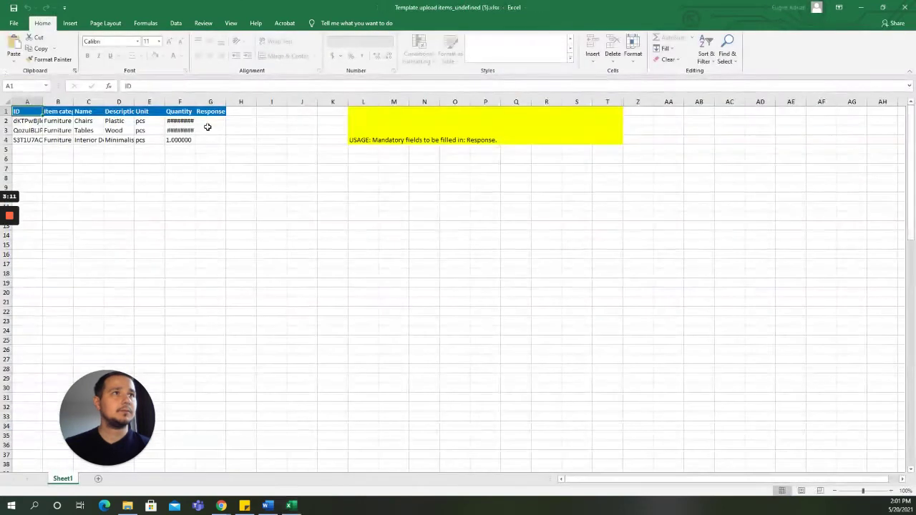
pyautogui.click(208, 123)
pyautogui.write('100')
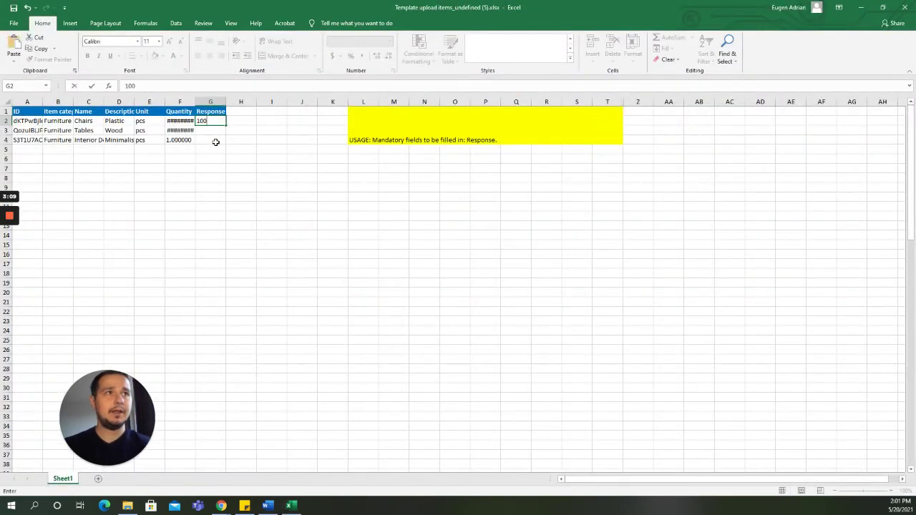
pyautogui.press('Return')
pyautogui.write('200')
pyautogui.press('Return')
pyautogui.write('30')
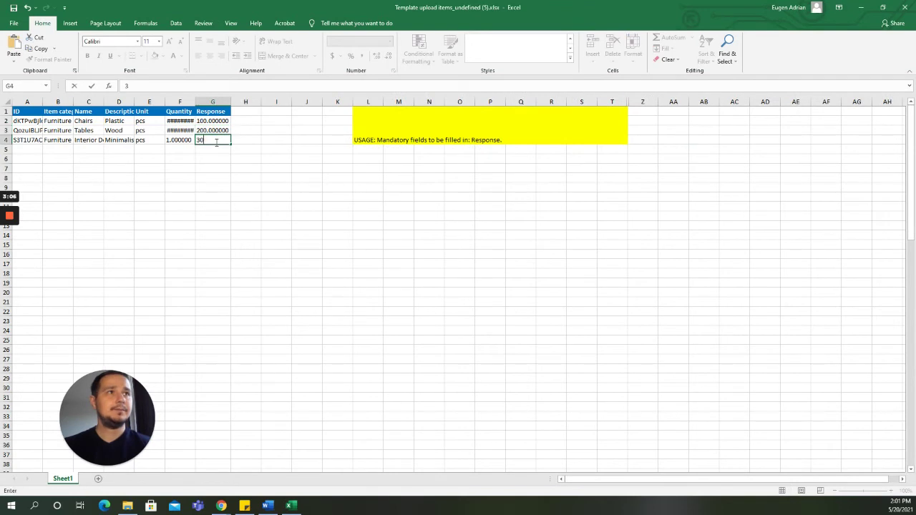
pyautogui.write('0')
pyautogui.press('Return')
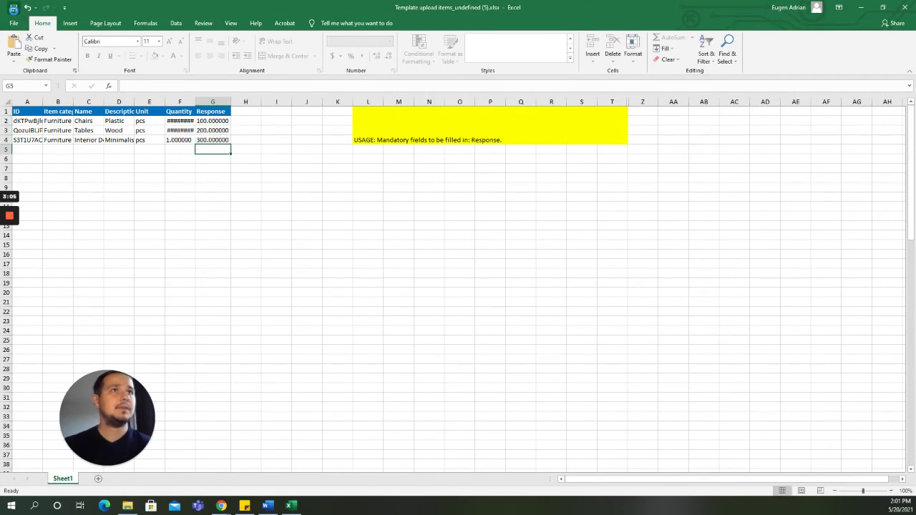
pyautogui.click(904, 8)
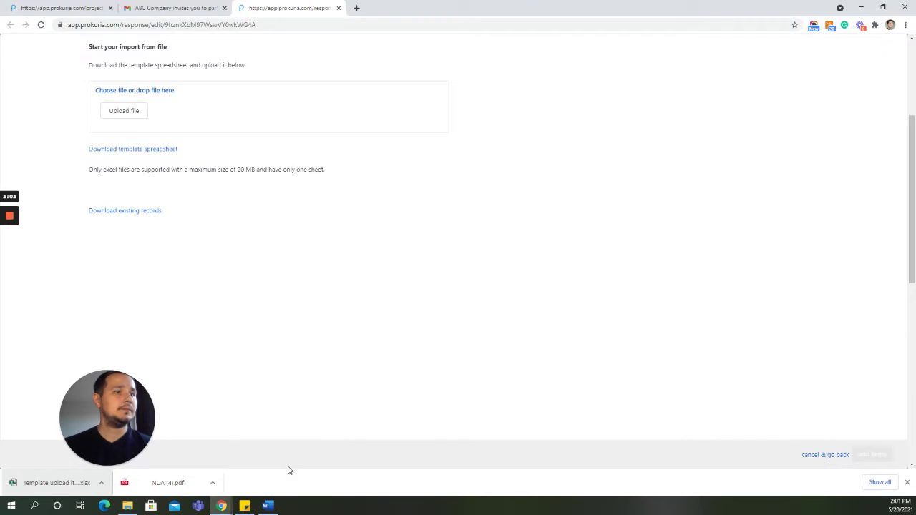
# Upload "Template upload items_undefined (5).xlsx" and add its items to the event
pyautogui.click(131, 113)
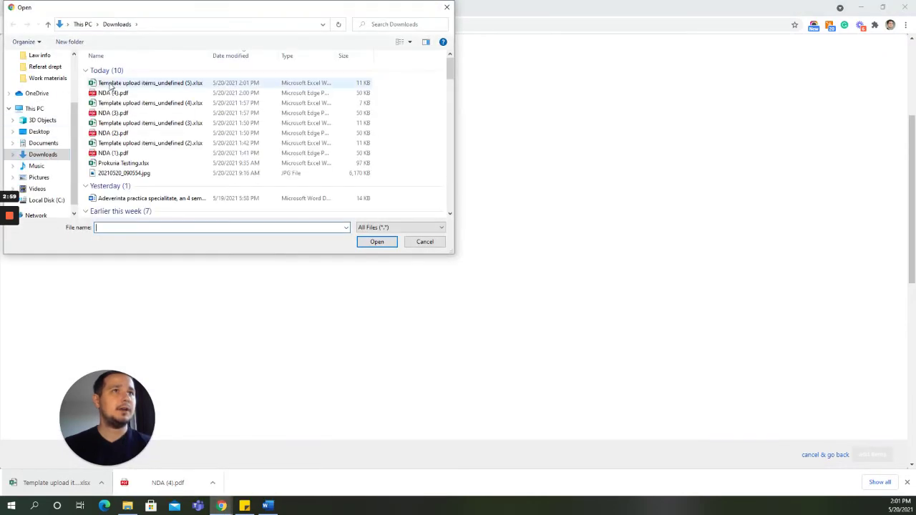
pyautogui.doubleClick(111, 86)
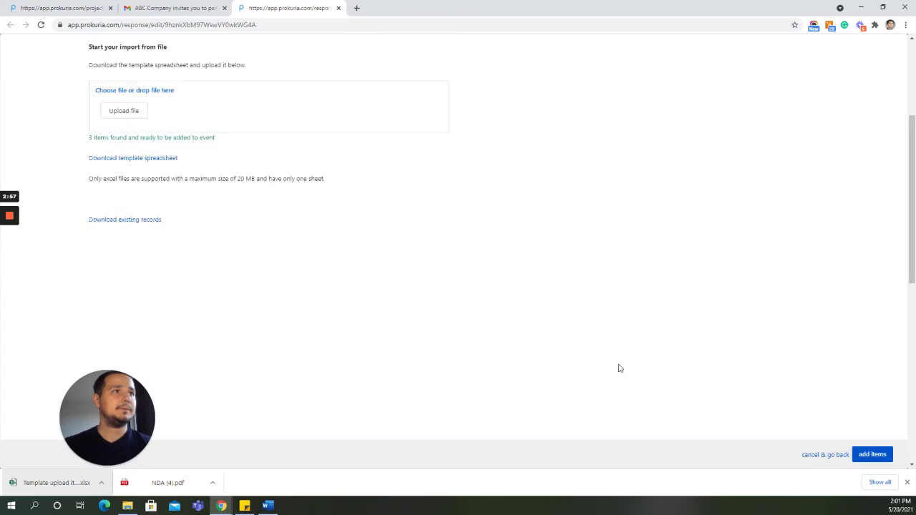
pyautogui.click(871, 457)
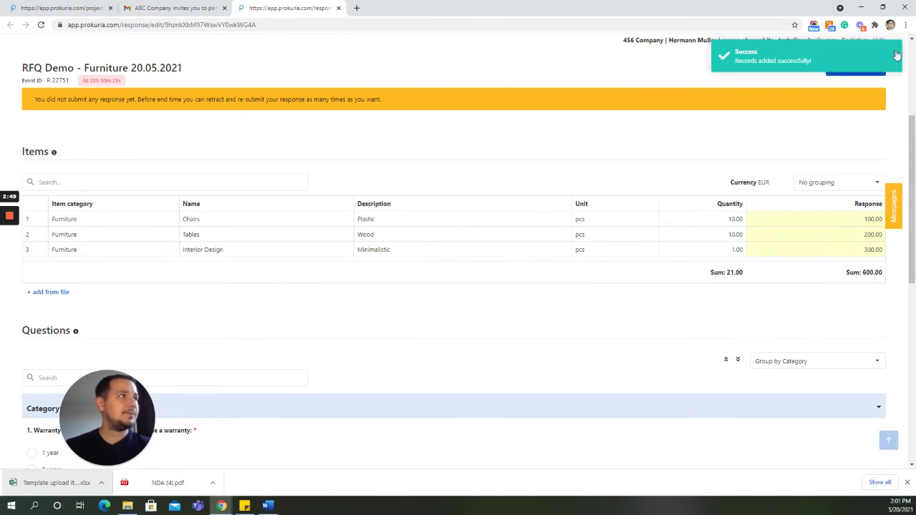
# Answer the warranty question with 1 year and enter "test" for Experience and references
pyautogui.scroll(-3, 200, 307)
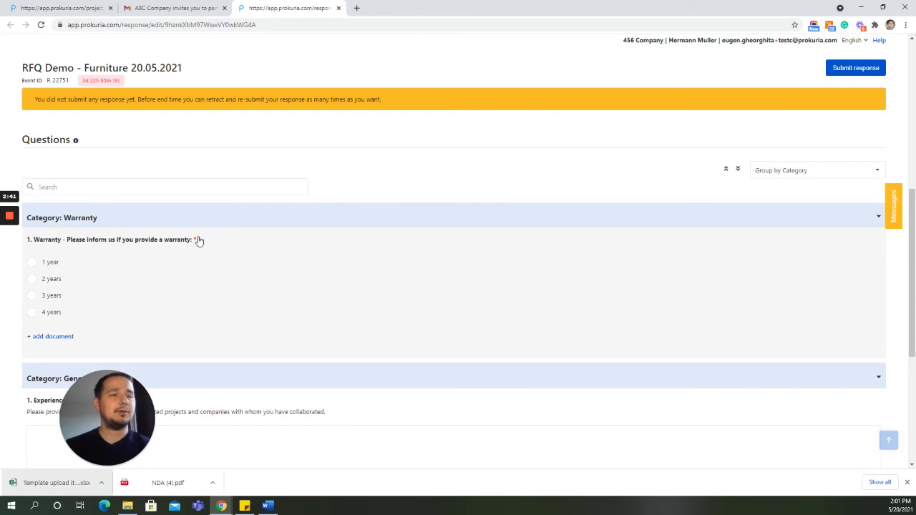
pyautogui.click(32, 264)
pyautogui.scroll(-2, 38, 283)
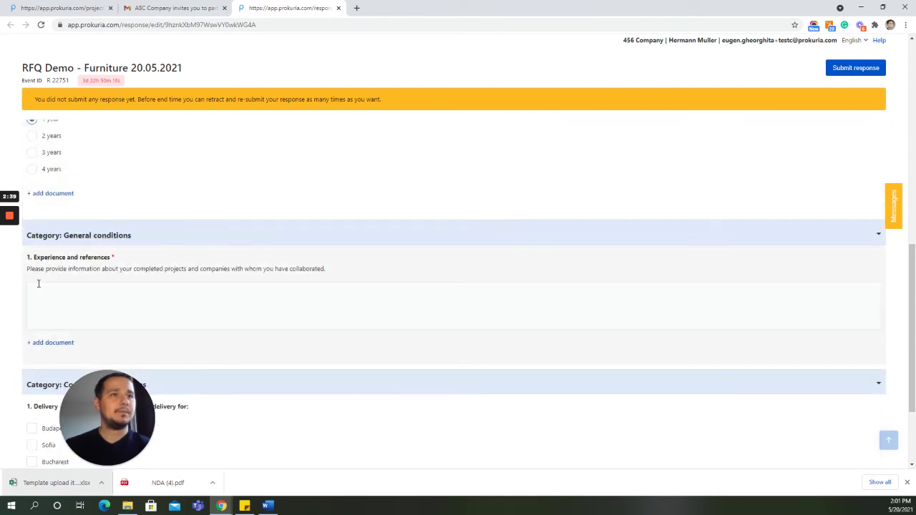
pyautogui.click(53, 299)
pyautogui.write('test')
# Under Commercial conditions, select Budapest for delivery and answer Yes to the 60-days payment question
pyautogui.scroll(-2, 71, 329)
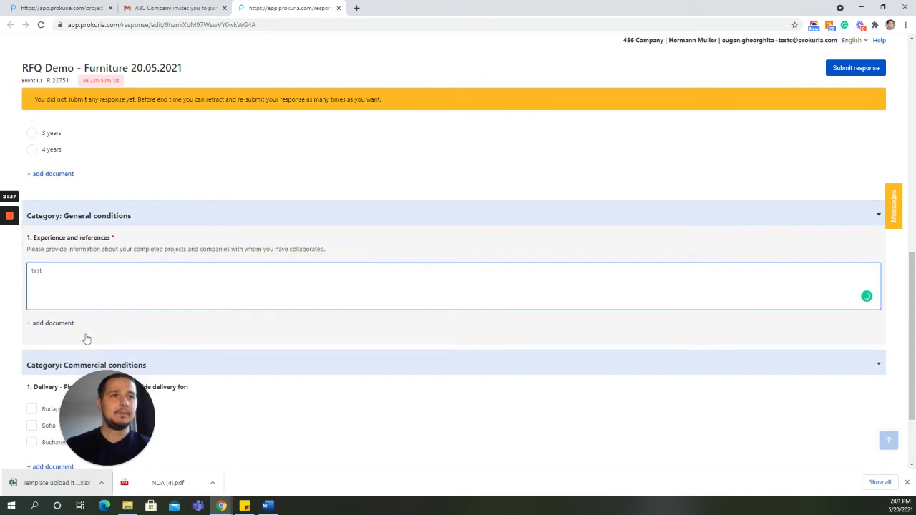
pyautogui.click(32, 302)
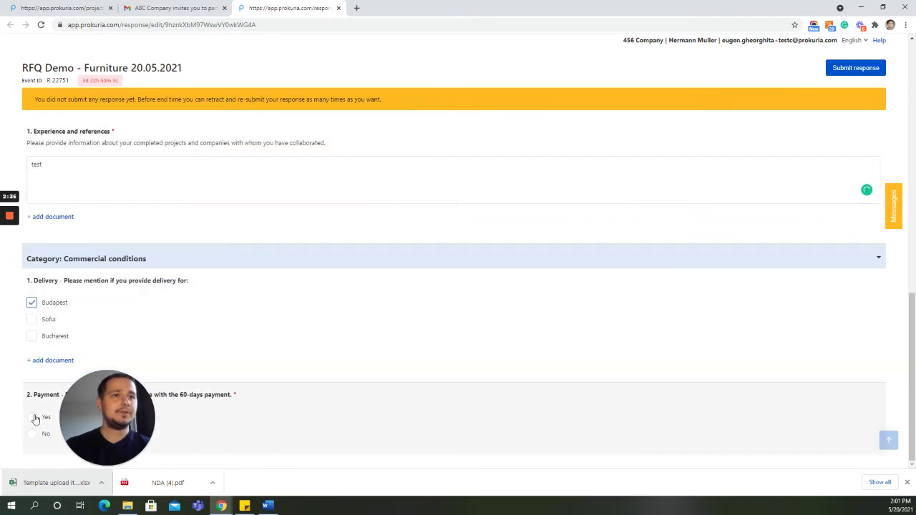
pyautogui.click(32, 417)
# Submit the completed RFQ response and confirm the submission
pyautogui.scroll(15, 820, 369)
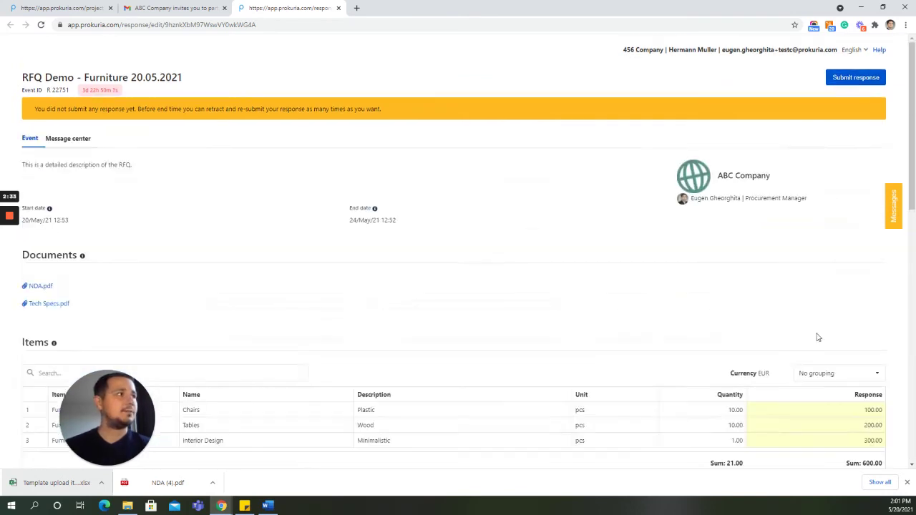
pyautogui.click(855, 77)
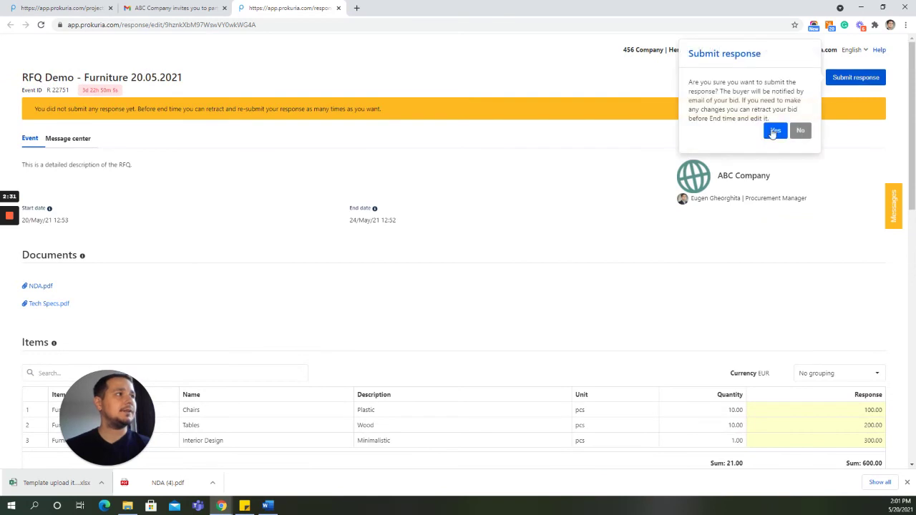
pyautogui.click(773, 131)
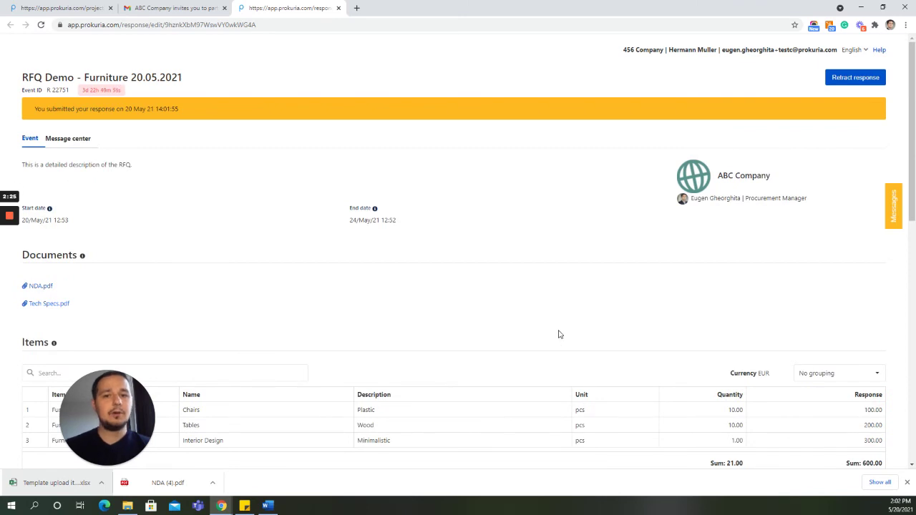
# Retract the submitted response and reactivate it for editing
pyautogui.click(846, 82)
pyautogui.click(777, 119)
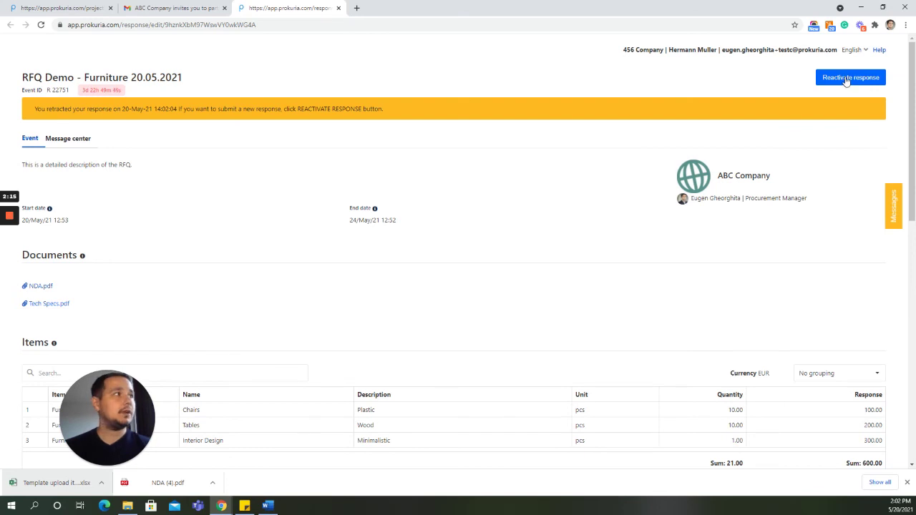
pyautogui.click(846, 82)
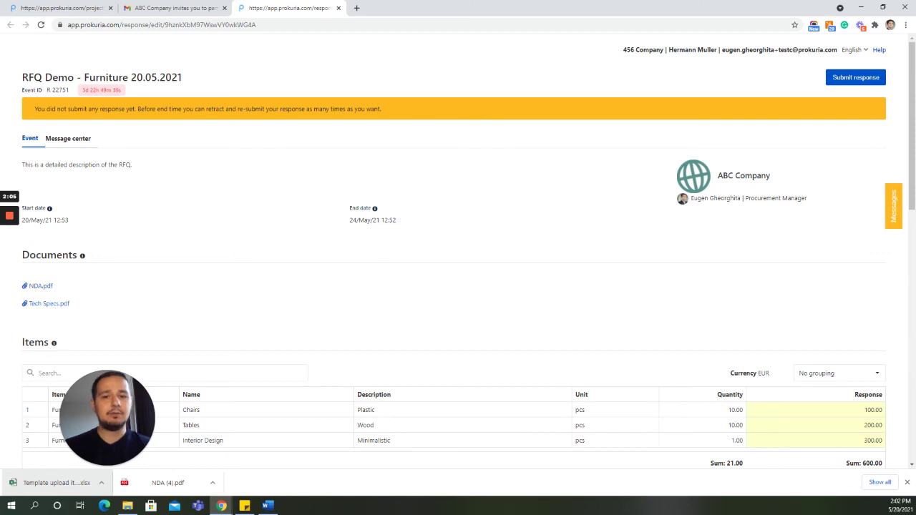
# Create a new message in the RFQ's message center with the subject "Delivery date" and the type Clarification
pyautogui.click(79, 143)
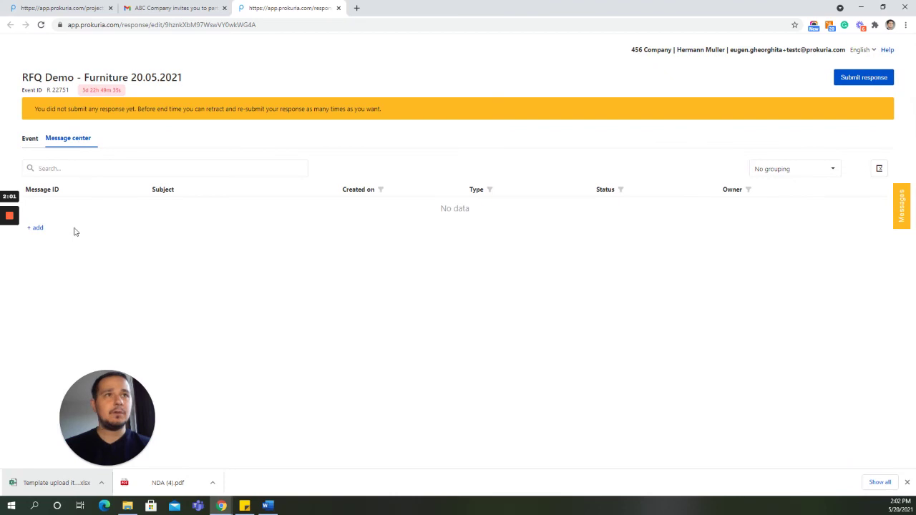
pyautogui.click(40, 230)
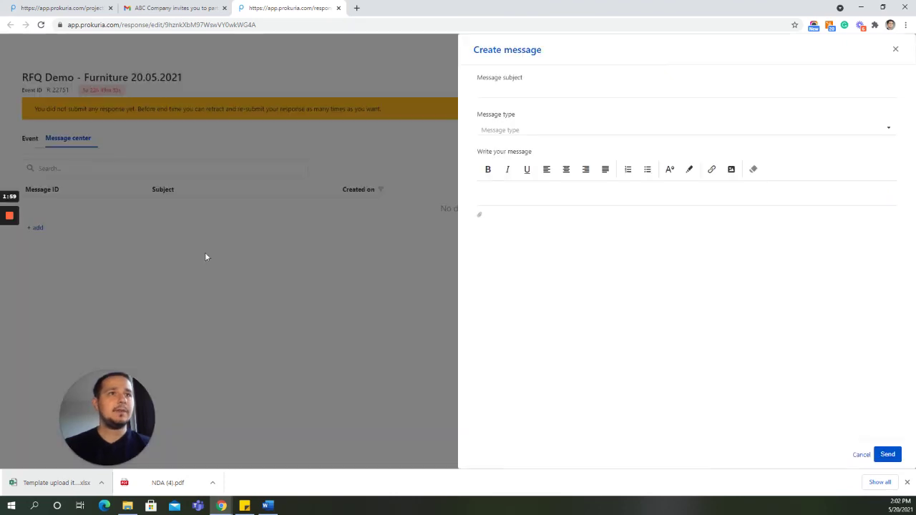
pyautogui.click(491, 91)
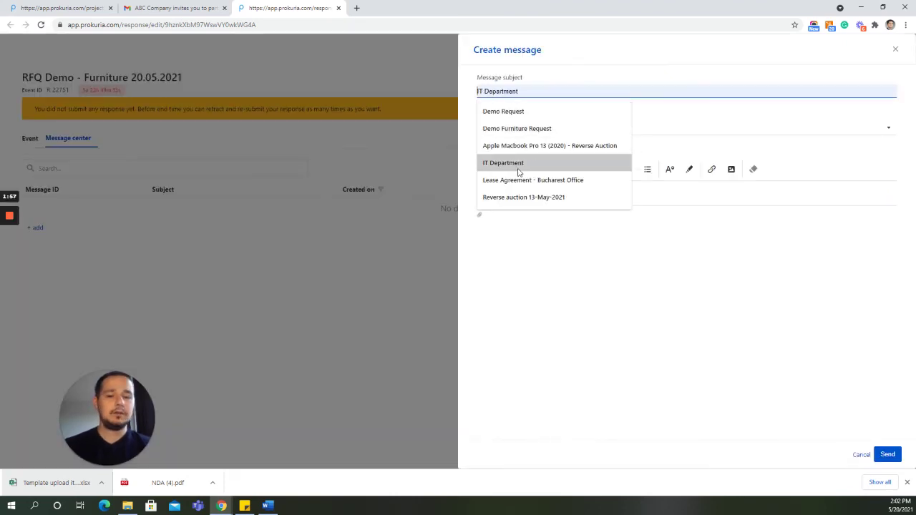
pyautogui.write('de')
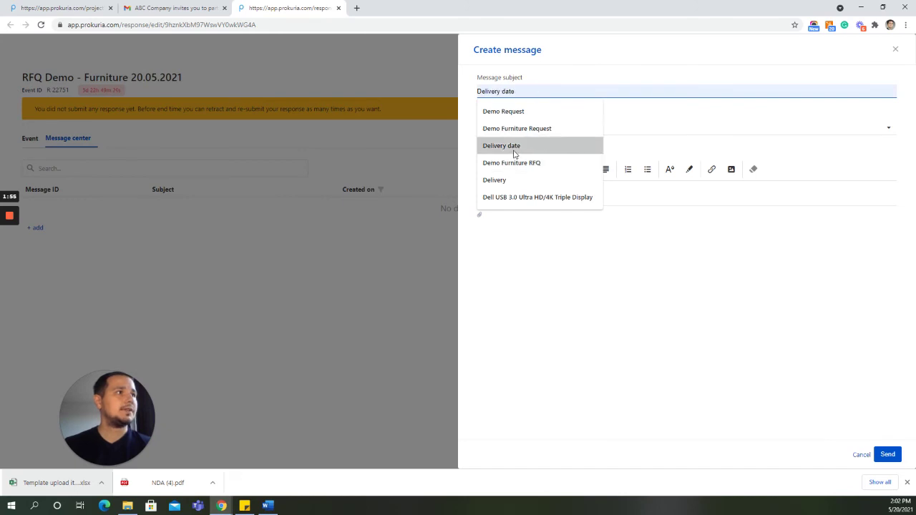
pyautogui.click(514, 152)
pyautogui.click(511, 131)
pyautogui.click(511, 143)
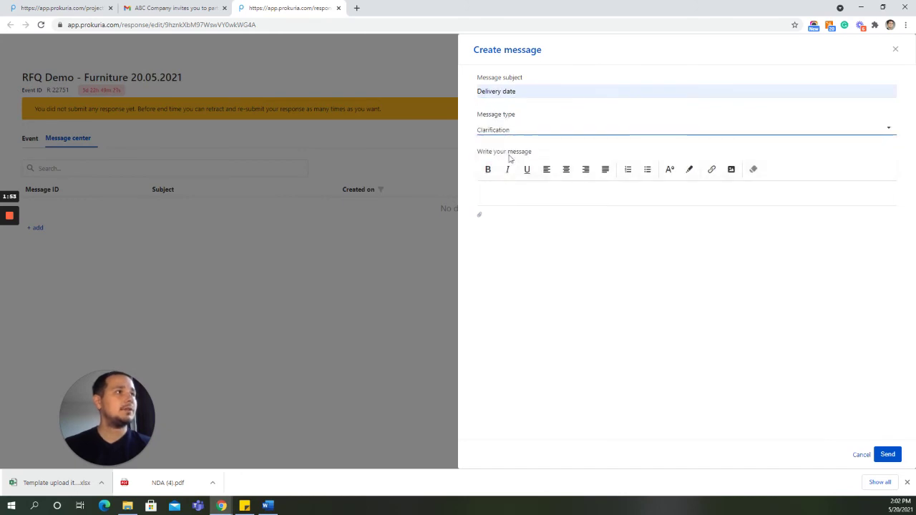
# Write "– I need more info about the delivery date." as the message body and send it to the buyer
pyautogui.hotkey('alt', 'Tab')
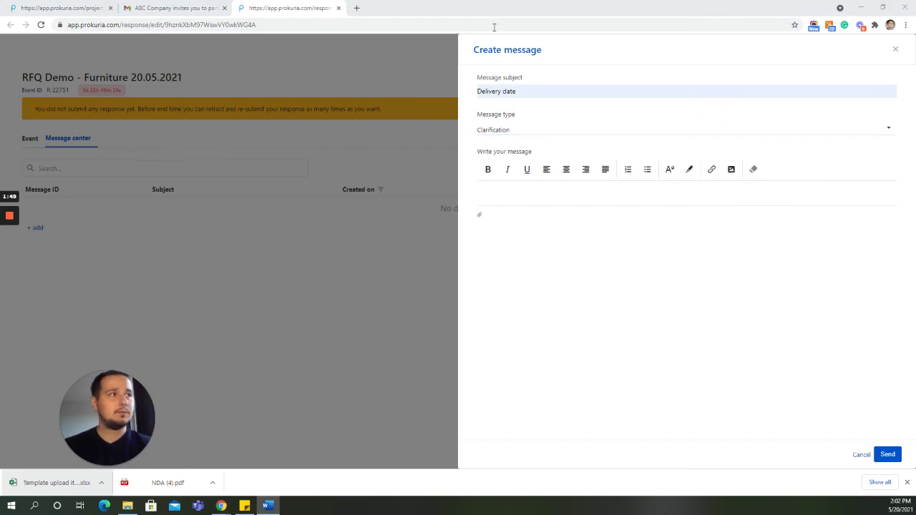
pyautogui.click(501, 198)
pyautogui.write('– I need more info about the delivery date.')
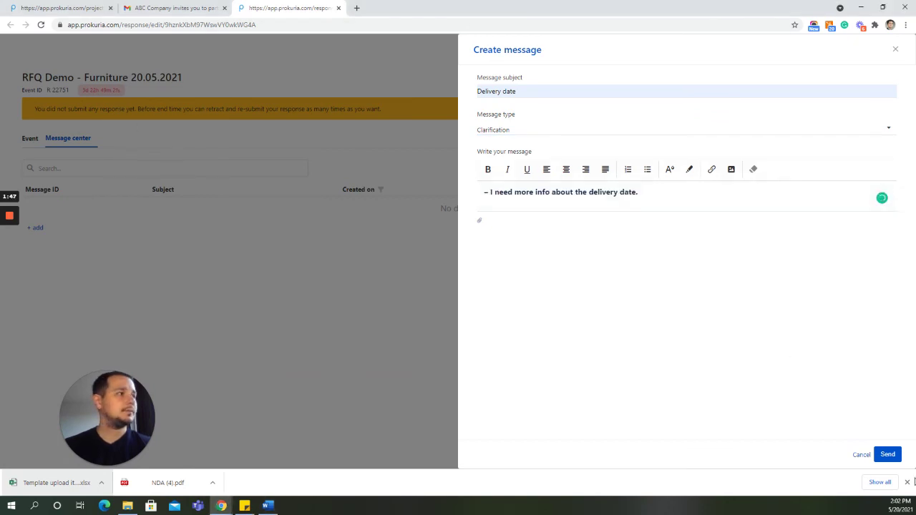
pyautogui.click(887, 454)
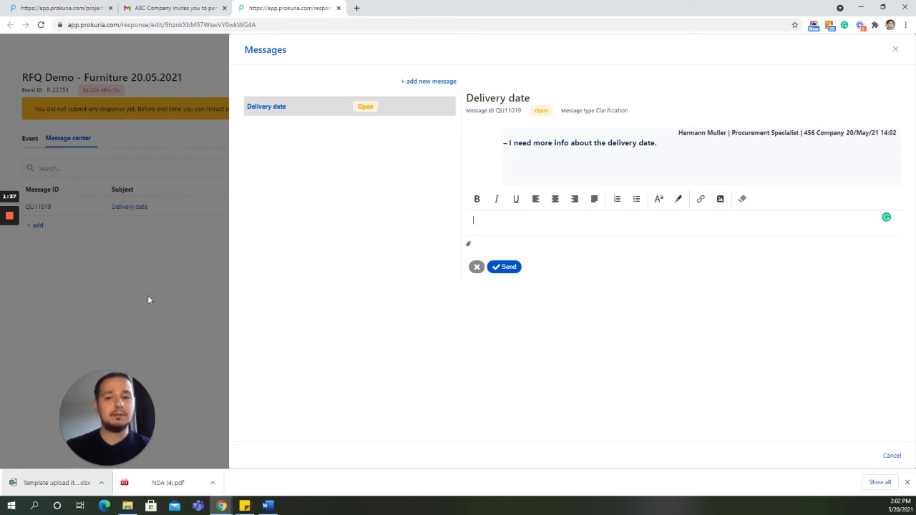
pyautogui.moveTo(11, 254)
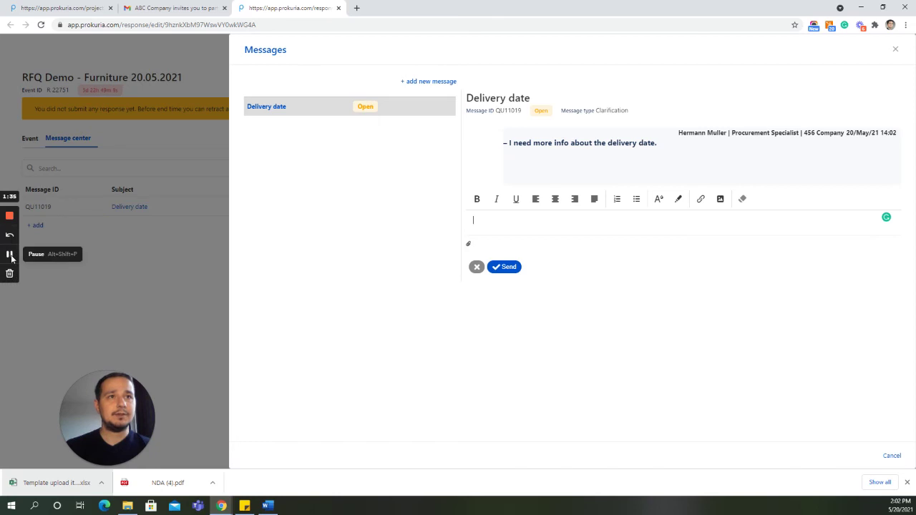
pyautogui.click(11, 258)
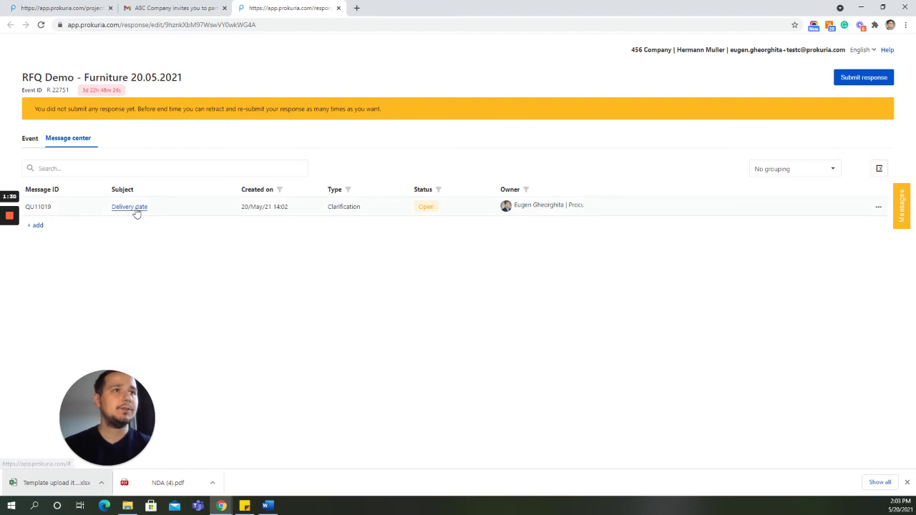
# Open the "Delivery date" conversation to read the buyer's reply, and close it
pyautogui.click(135, 208)
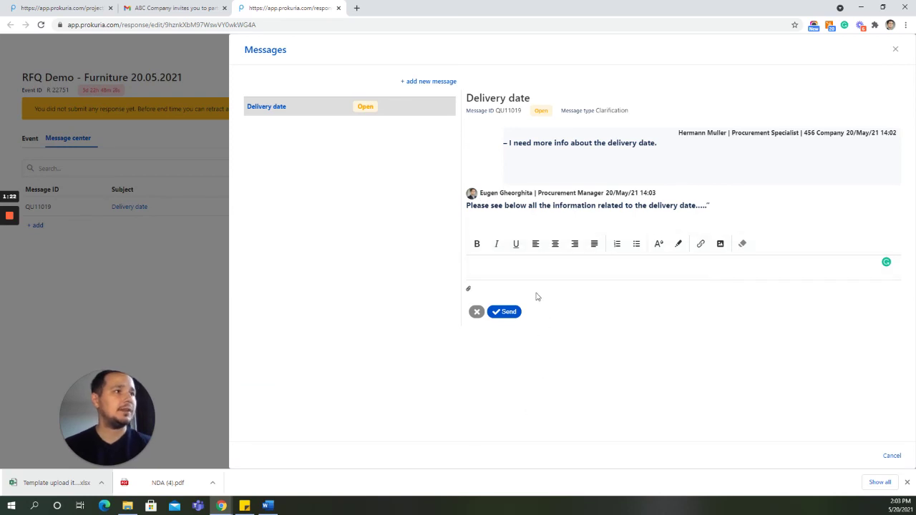
pyautogui.click(895, 48)
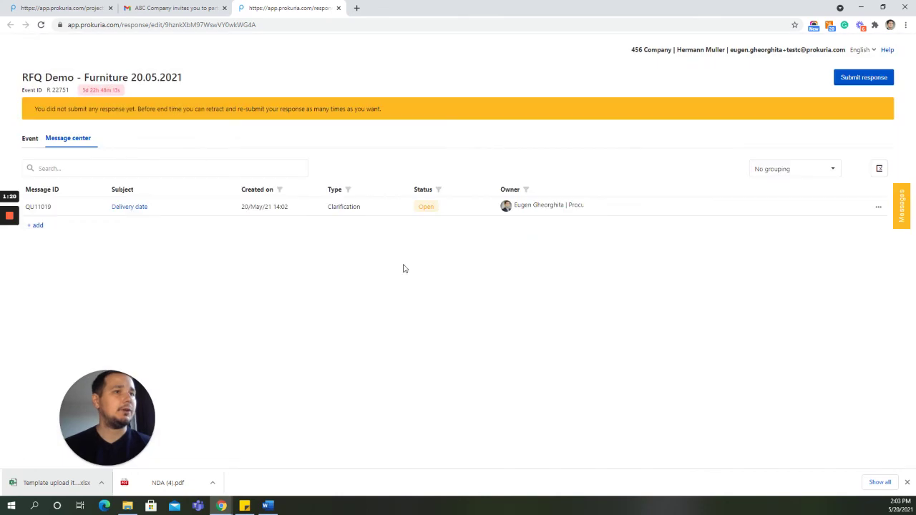
pyautogui.hotkey('alt', 'Tab')
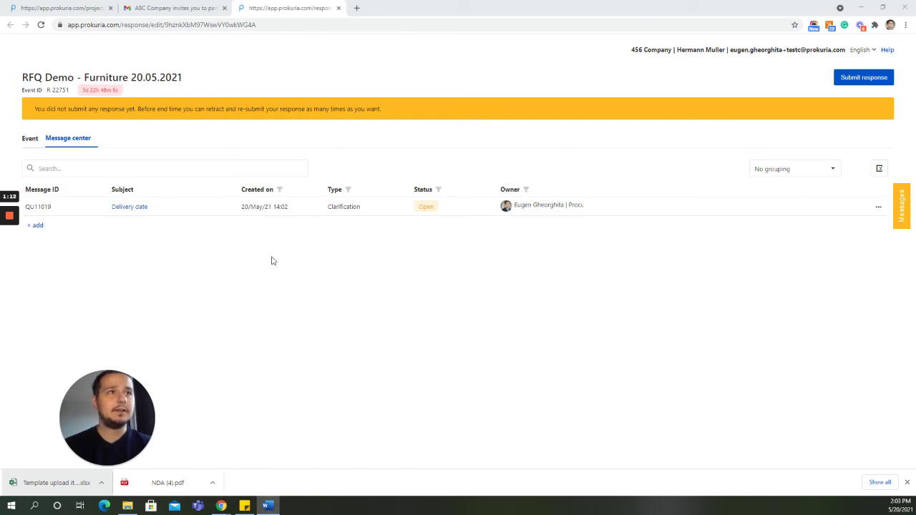
pyautogui.hotkey('alt', 'Tab')
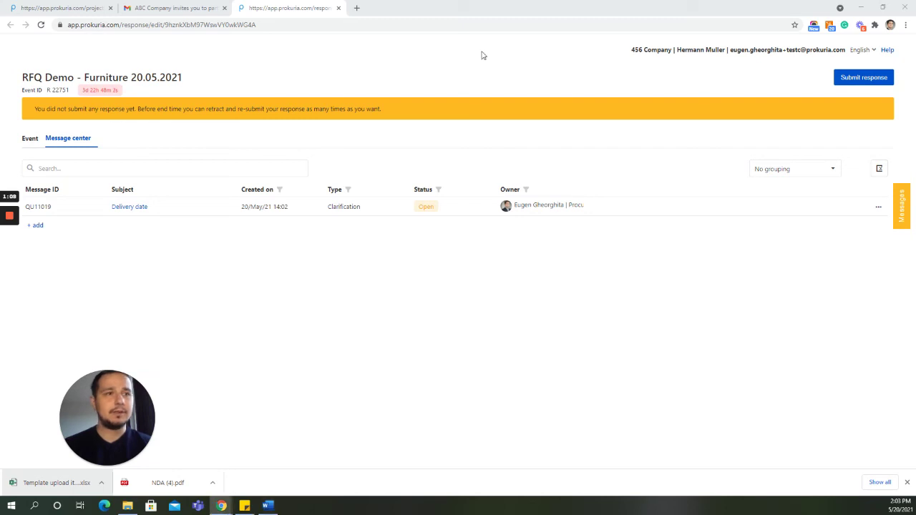
pyautogui.moveTo(8, 219)
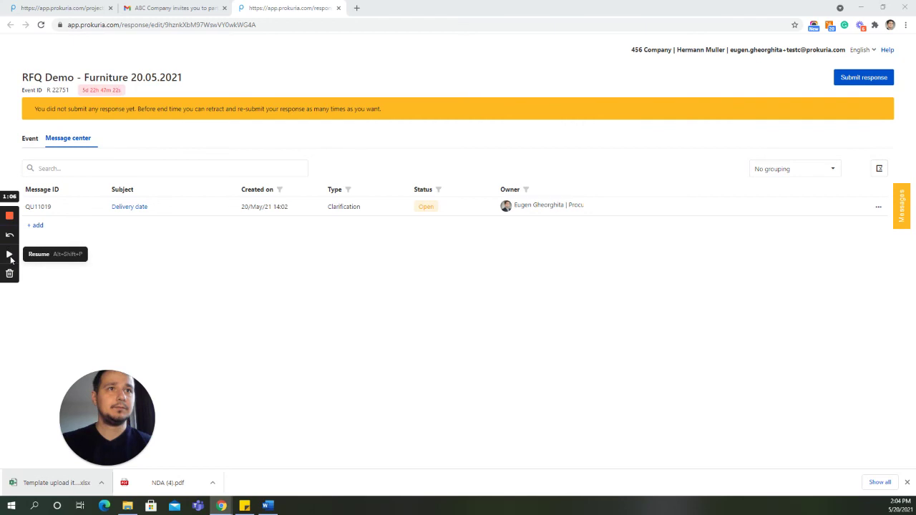
# Switch to Gmail, read the inbox notification about the changed end time for RFQ Demo - Furniture 20.05.2021, and return to the Prokuria response page
pyautogui.click(172, 8)
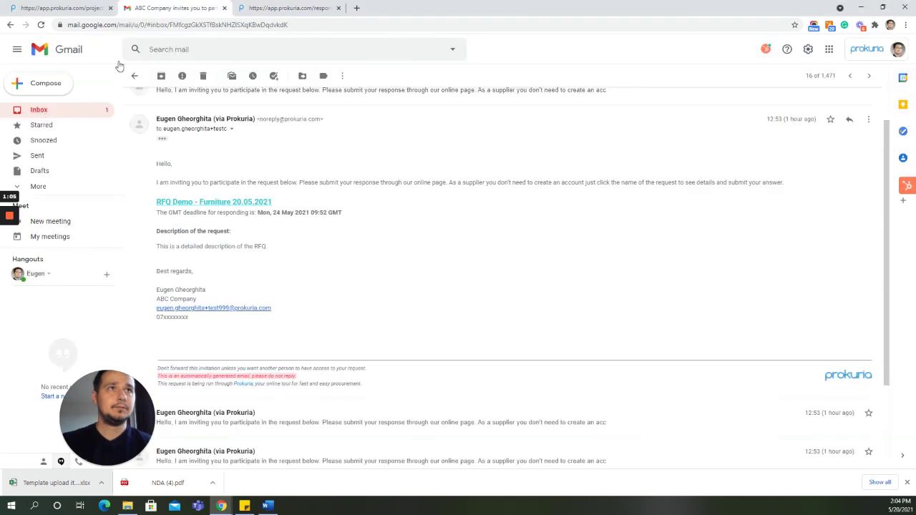
pyautogui.click(38, 109)
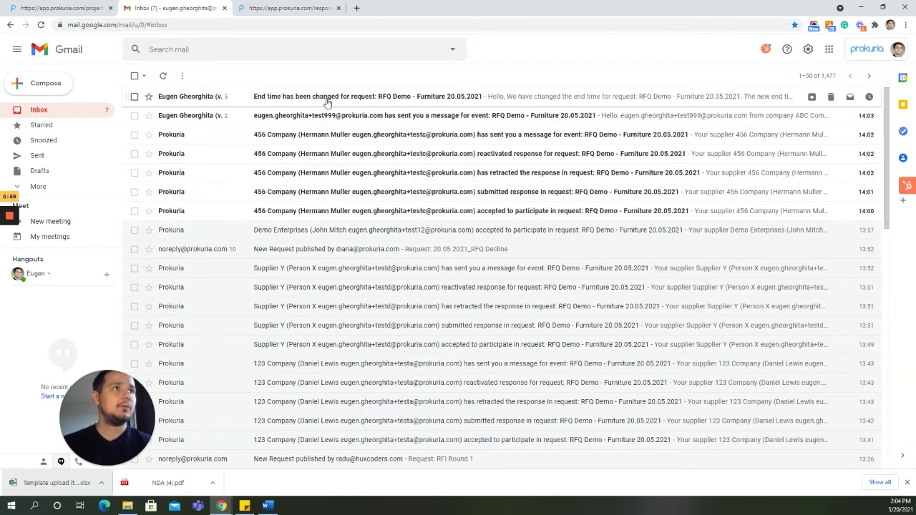
pyautogui.click(328, 98)
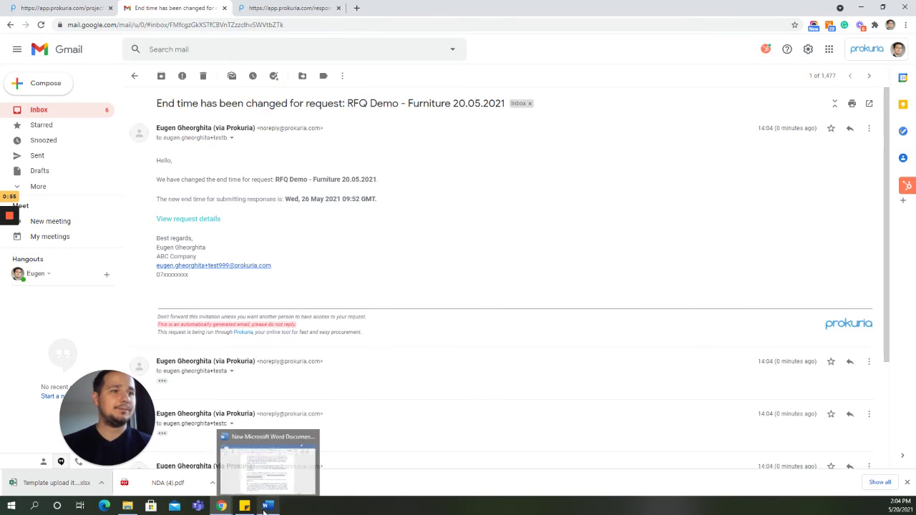
pyautogui.click(266, 8)
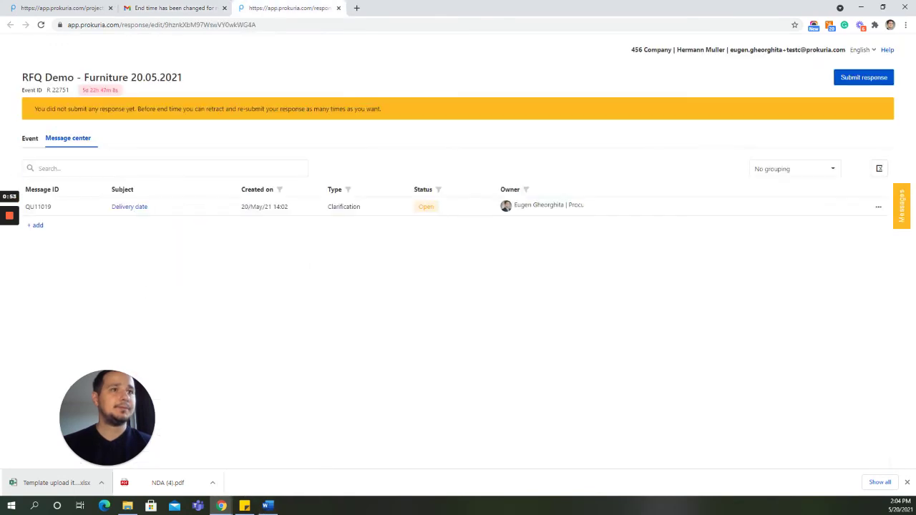
pyautogui.hotkey('alt', 'Tab')
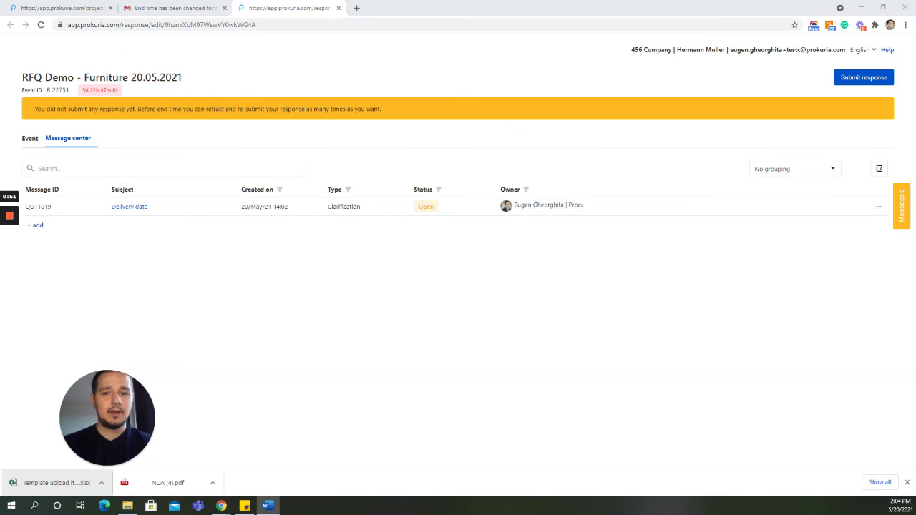